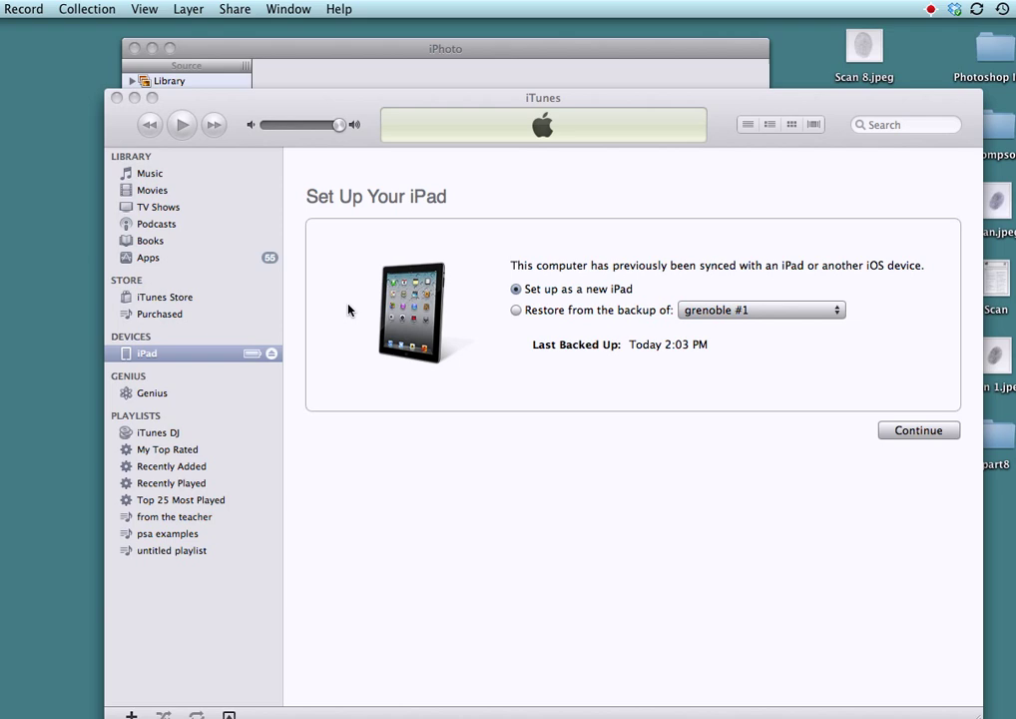
Set up the device as a new iPad named "grenoble #1" with photos added automatically alongside songs and apps
left_click(913, 430)
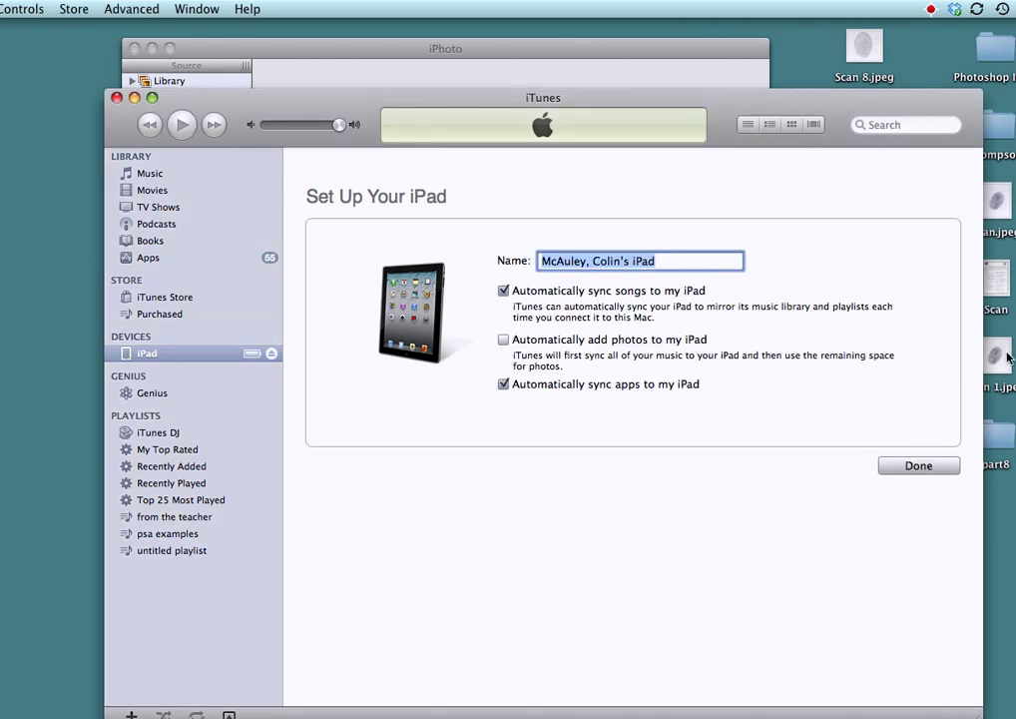
type("grenobl")
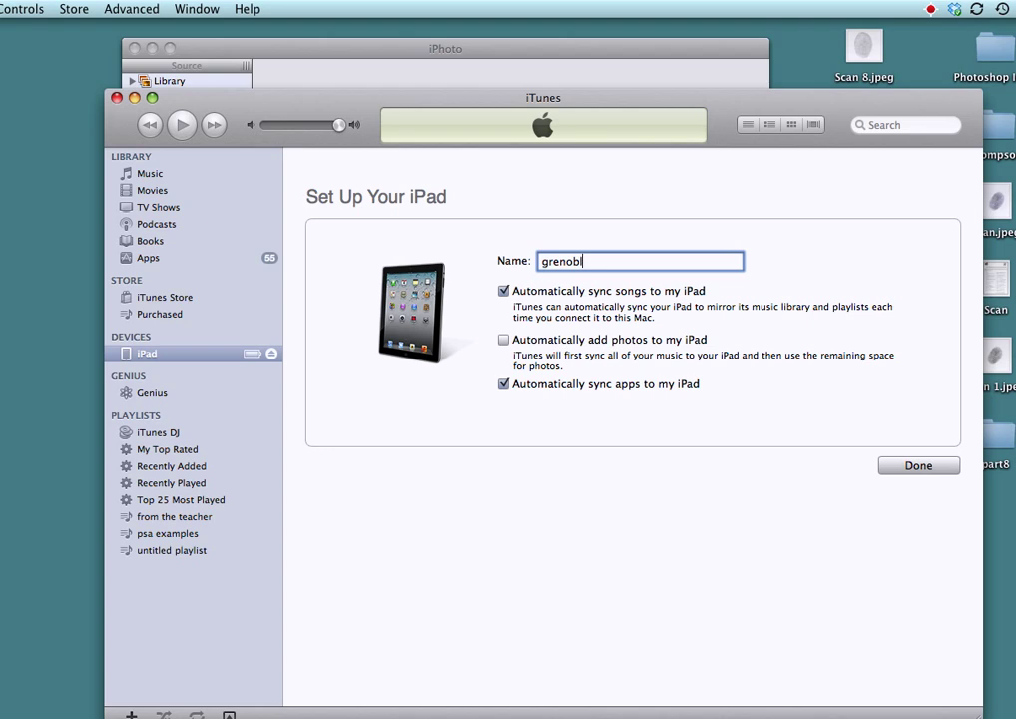
type("e #1")
left_click(503, 340)
left_click(919, 467)
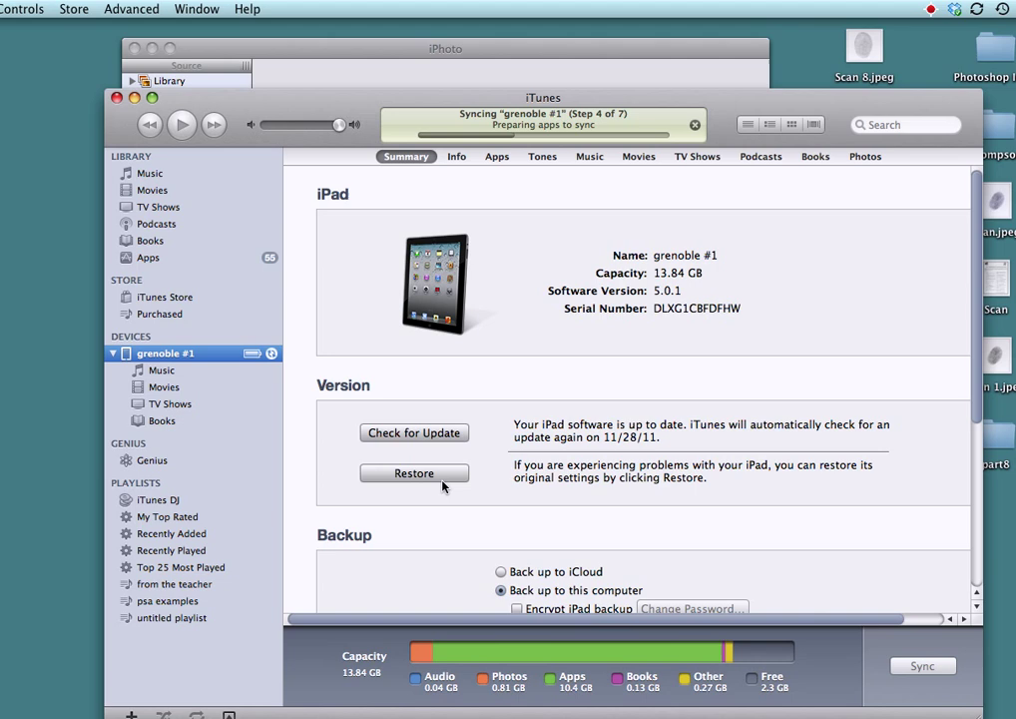
Select backing up to this computer for the iPad and review the rest of its summary options
scroll(457, 476, "down", 3)
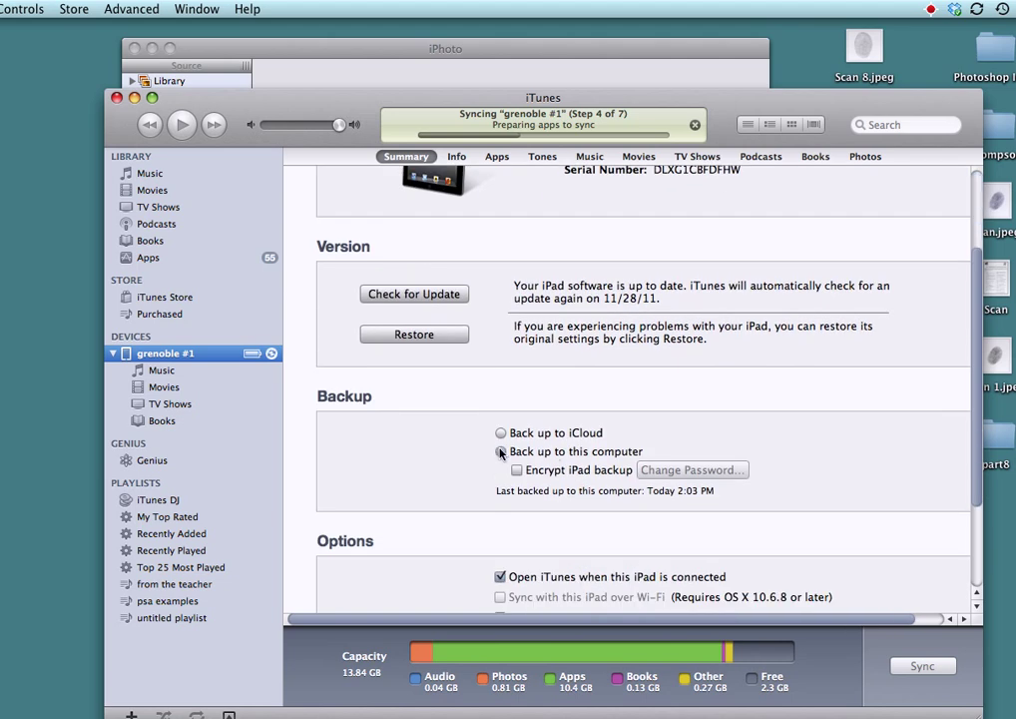
left_click(501, 452)
scroll(773, 463, "down", 1)
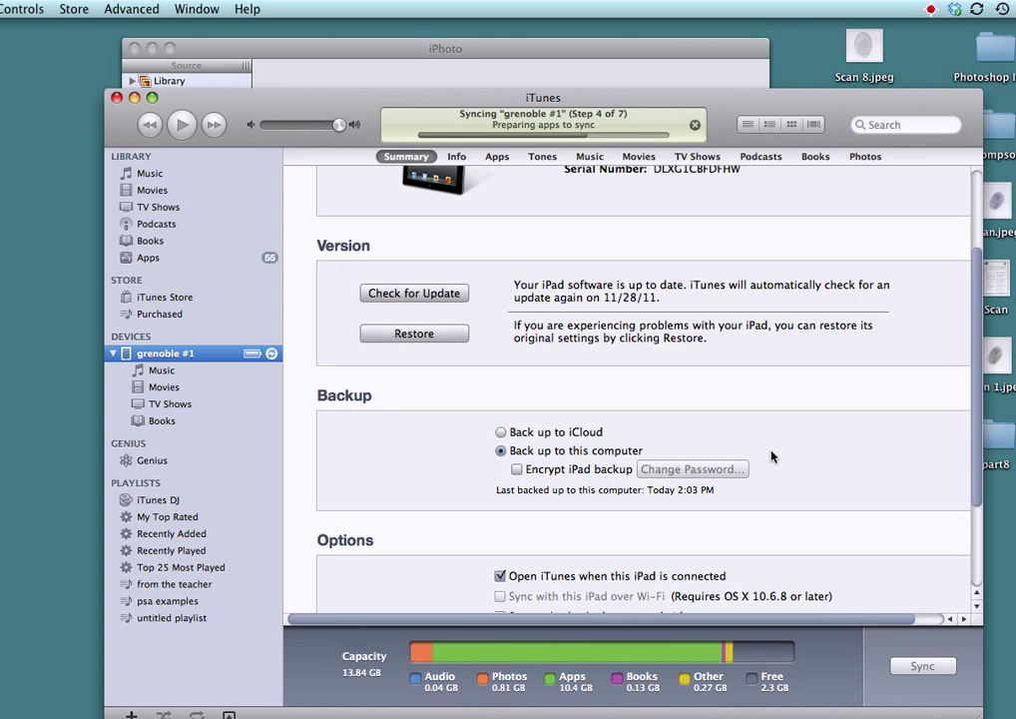
scroll(744, 455, "down", 5)
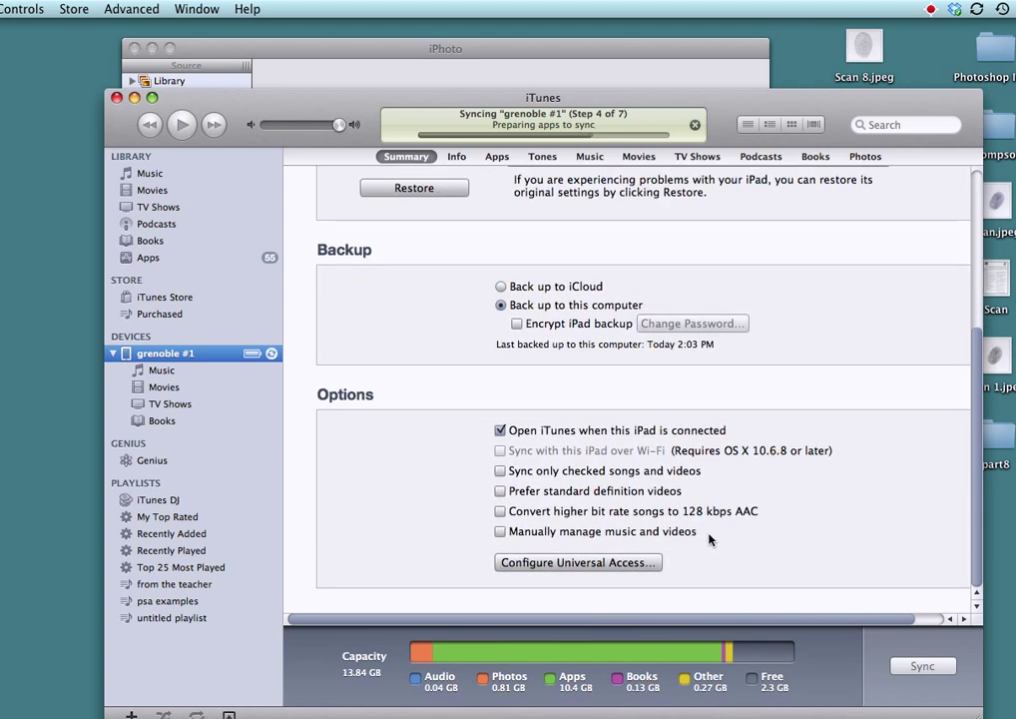
scroll(821, 515, "up", 8)
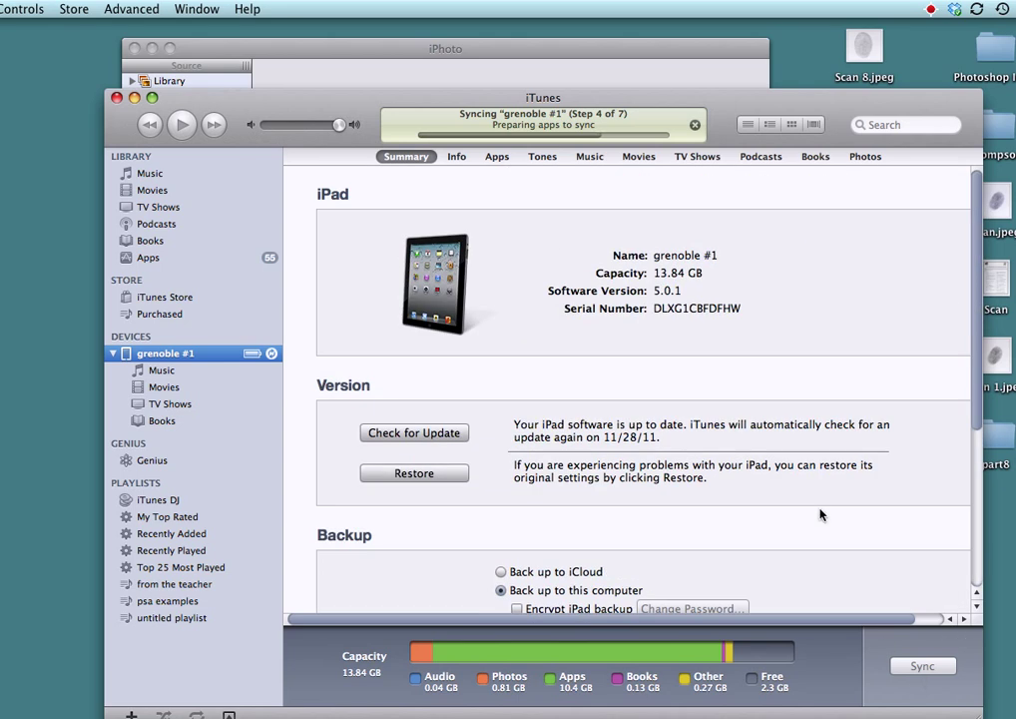
scroll(778, 539, "down", 5)
scroll(738, 479, "up", 5)
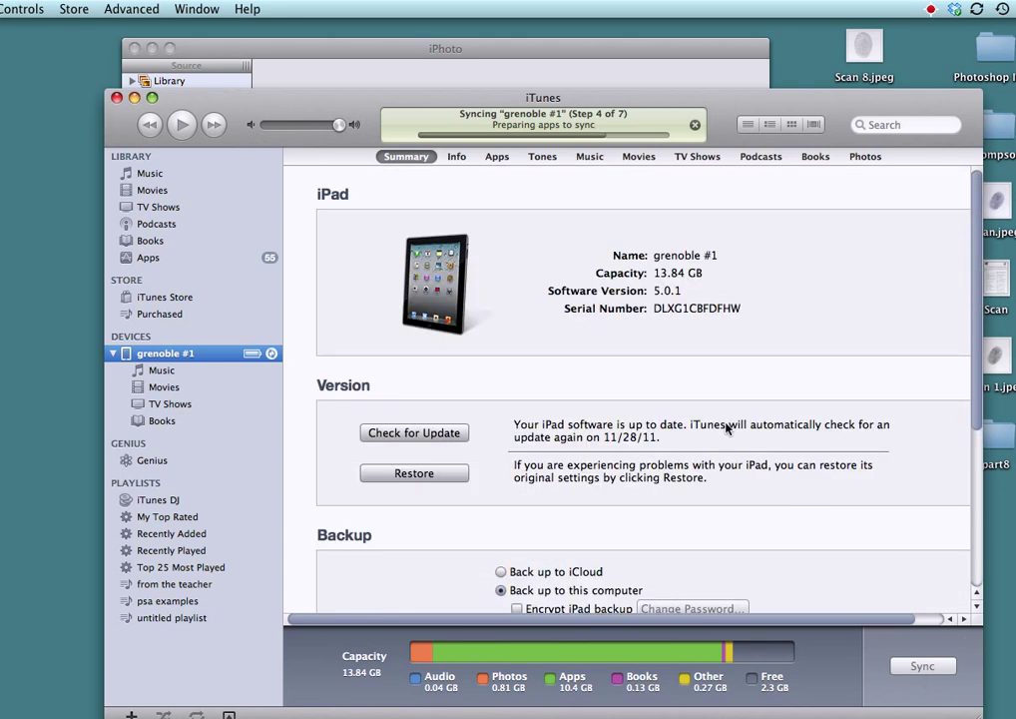
View the iPad's contact and calendar sync settings and stop the sync in progress
left_click(459, 156)
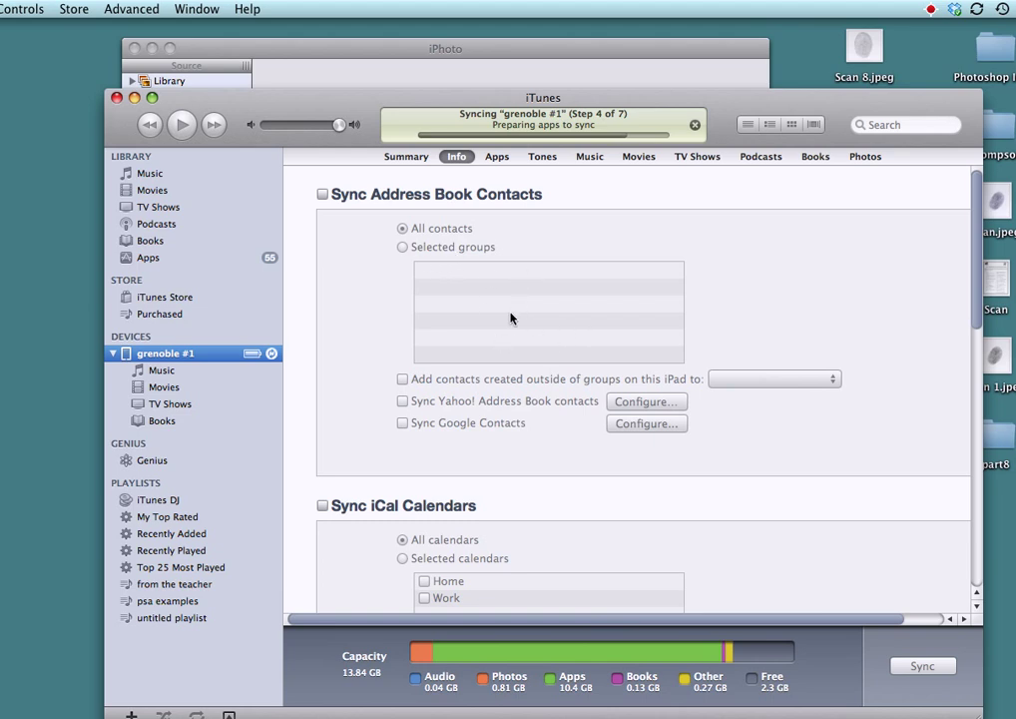
scroll(506, 313, "down", 3)
scroll(502, 318, "up", 2)
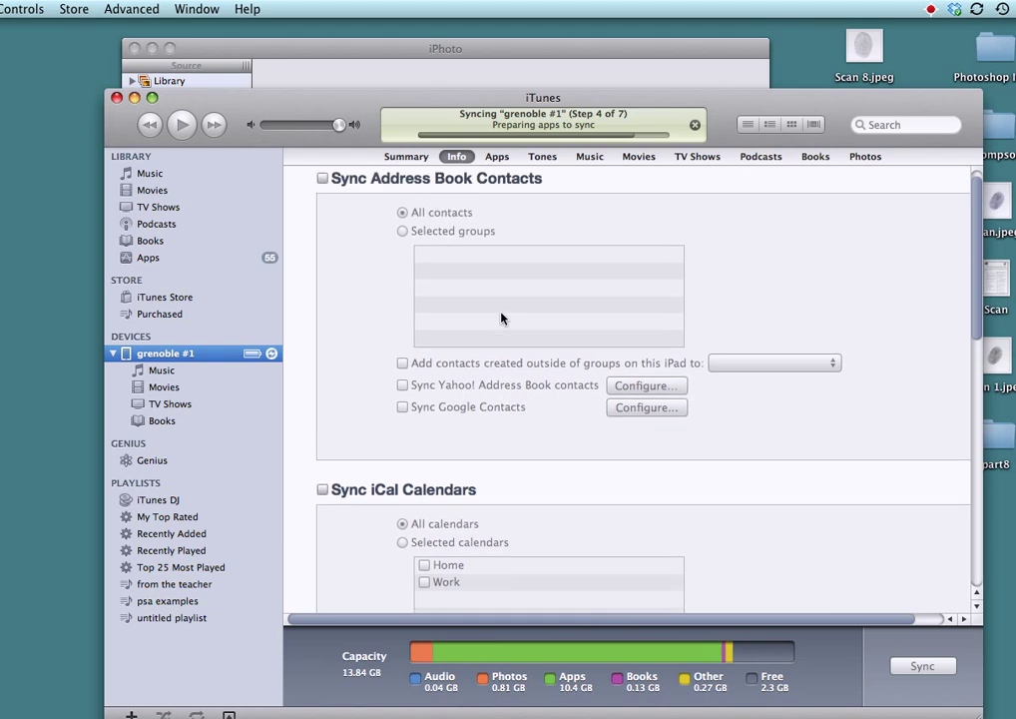
scroll(502, 318, "up", 1)
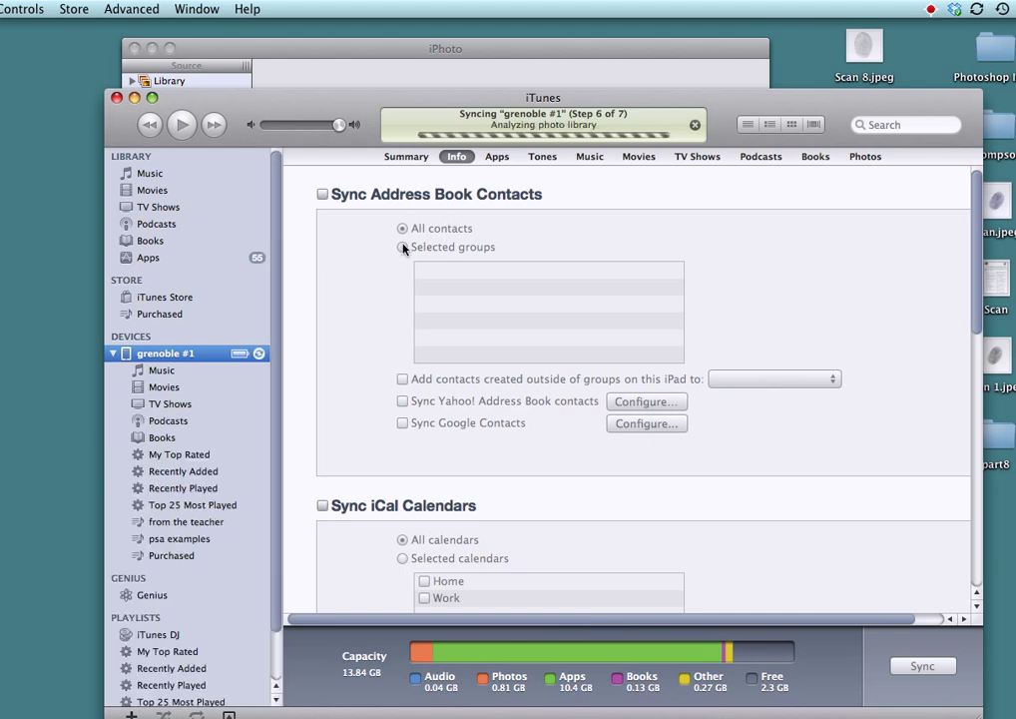
left_click(694, 125)
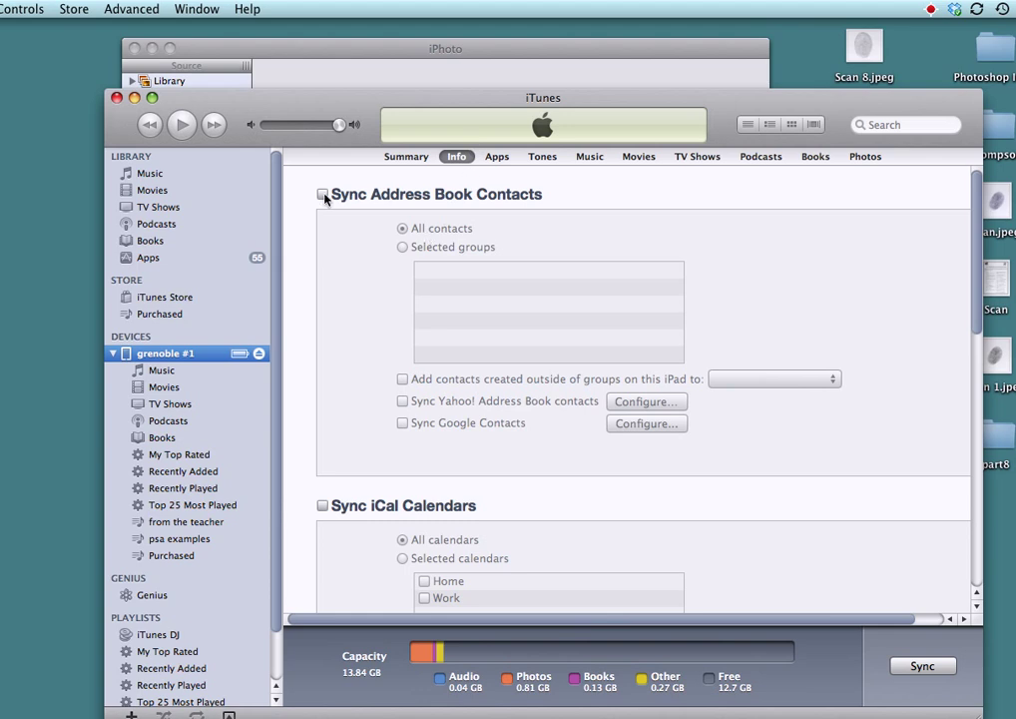
Turn on Safari bookmark syncing in the iPad's Info settings
scroll(805, 276, "down", 5)
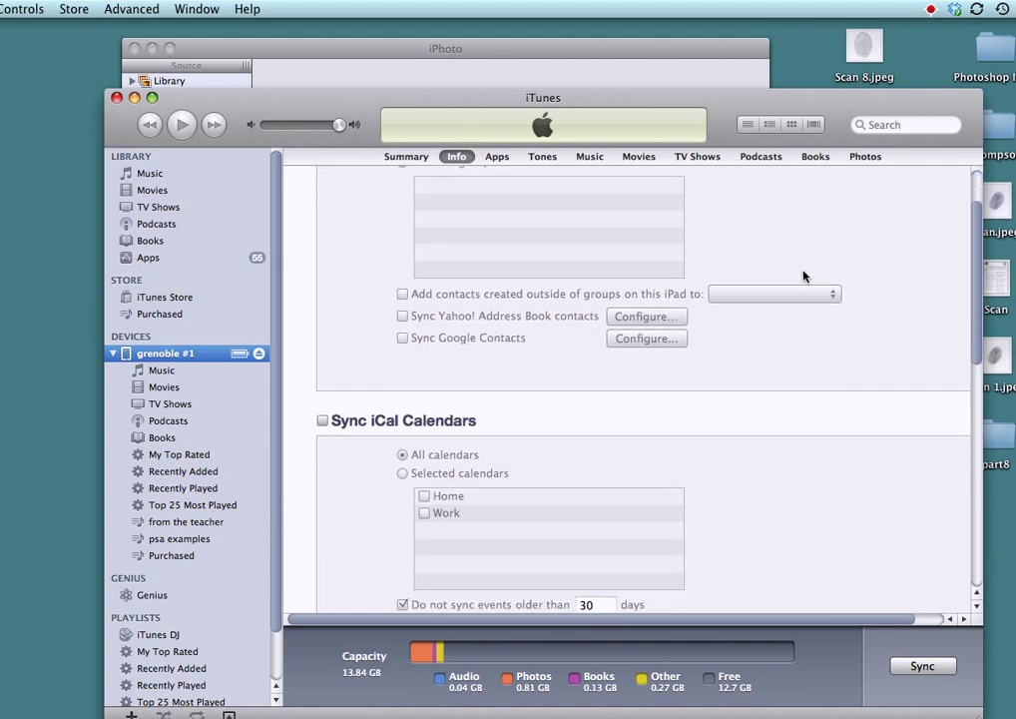
scroll(800, 274, "down", 15)
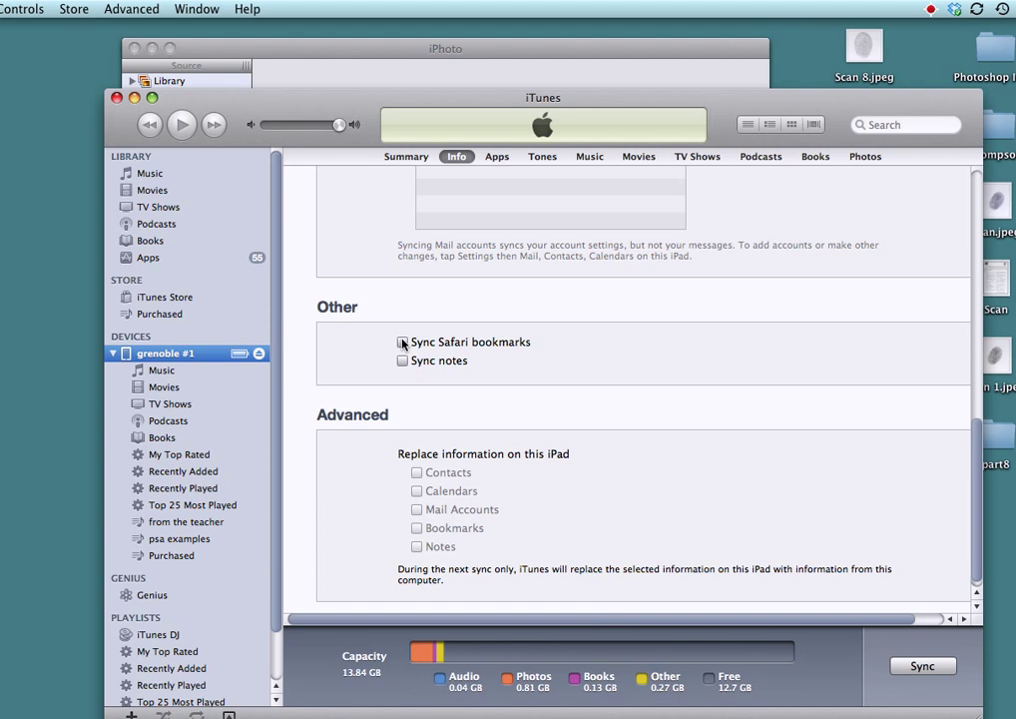
left_click(403, 343)
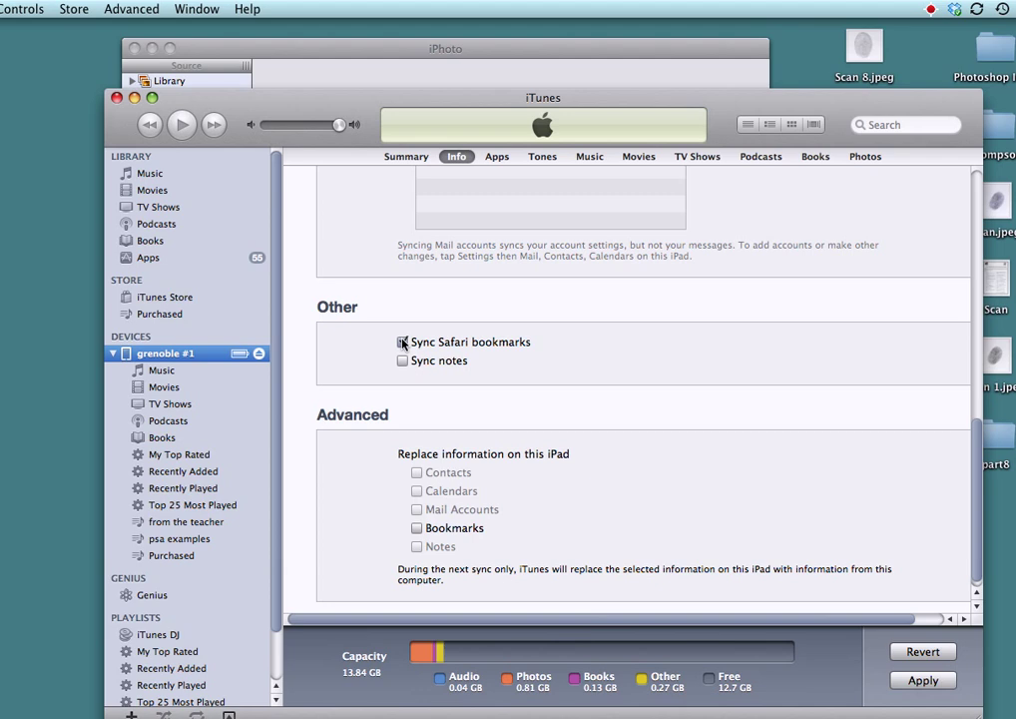
left_click(403, 342)
Look through the list of apps selected for syncing to the iPad
left_click(486, 160)
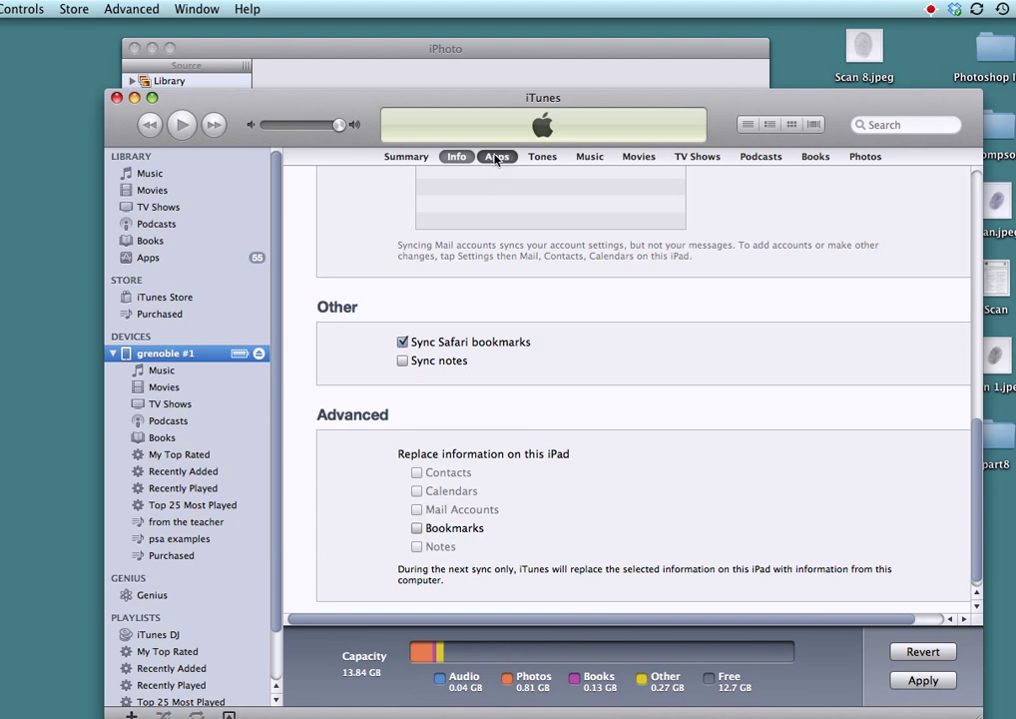
left_click(496, 156)
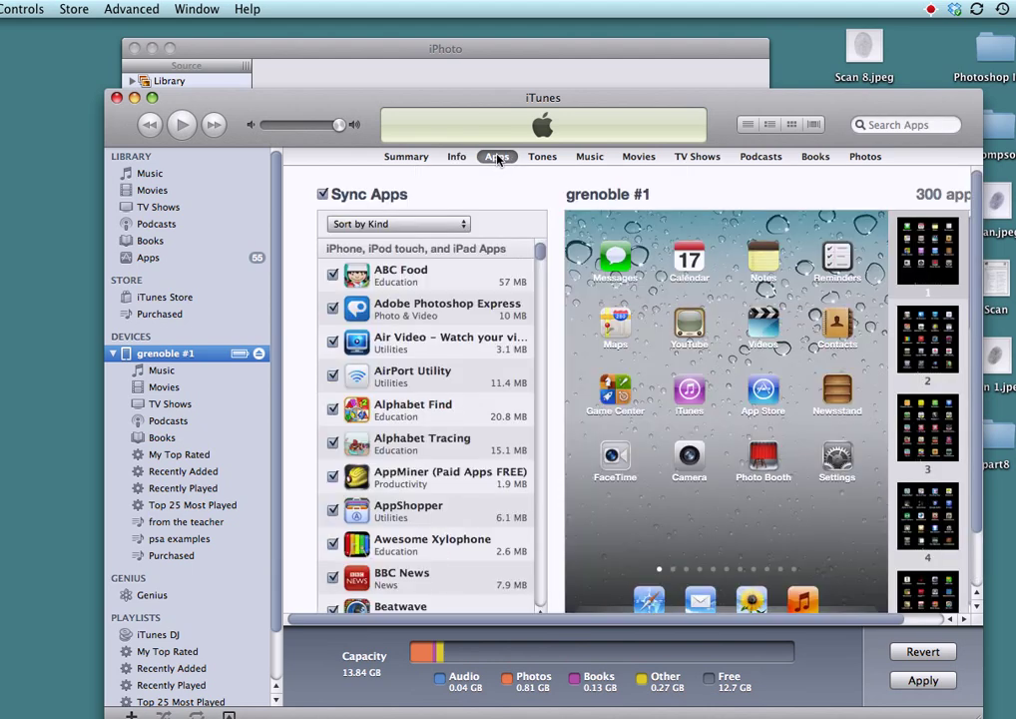
scroll(385, 337, "down", 5)
scroll(384, 336, "down", 5)
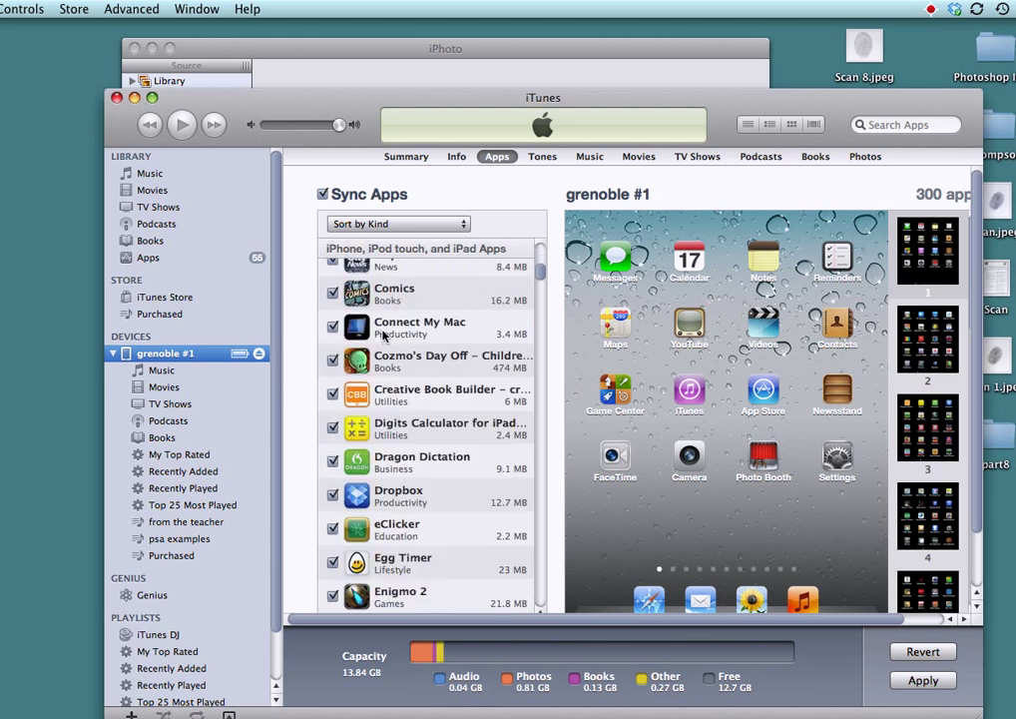
scroll(389, 429, "down", 3)
scroll(390, 429, "up", 3)
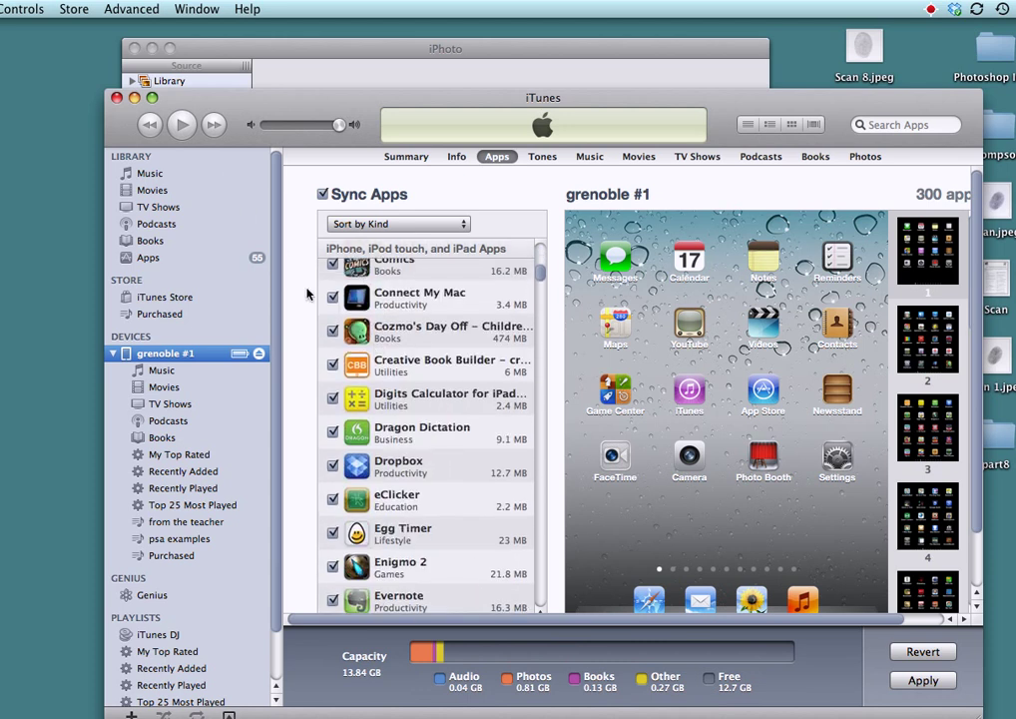
Look through the library's collections, ending with the full list of downloaded apps
left_click(155, 190)
left_click(560, 301)
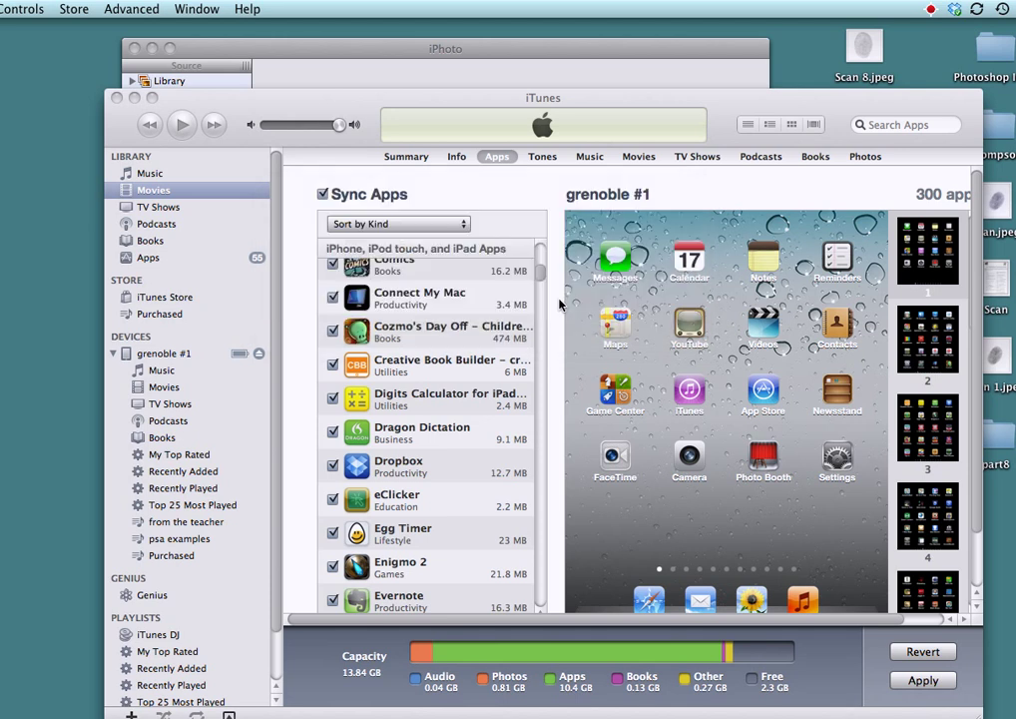
left_click(152, 209)
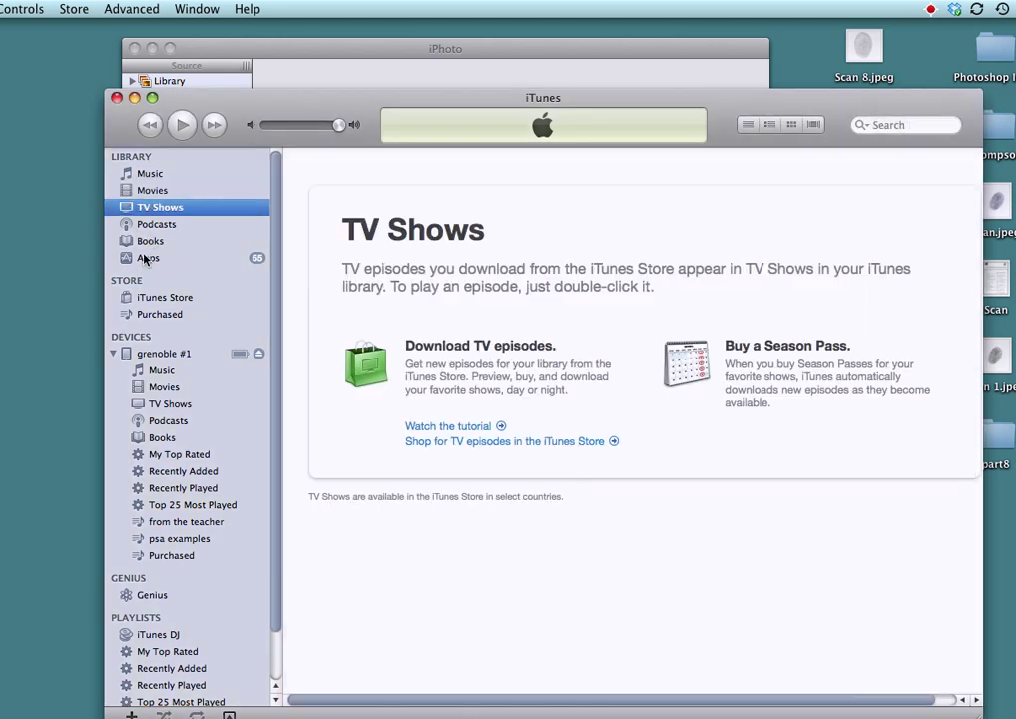
left_click(148, 259)
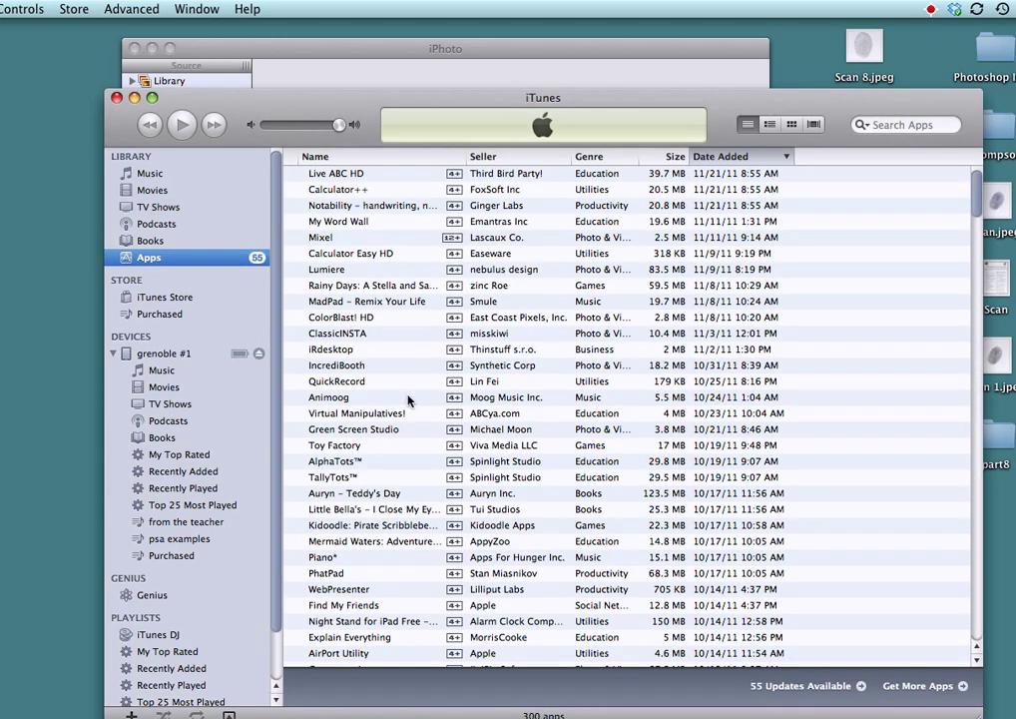
scroll(335, 483, "down", 5)
scroll(406, 482, "up", 5)
Request deletion of the app "MadPad – Remix Your Life" from the library and cancel at the confirmation
left_click(376, 301)
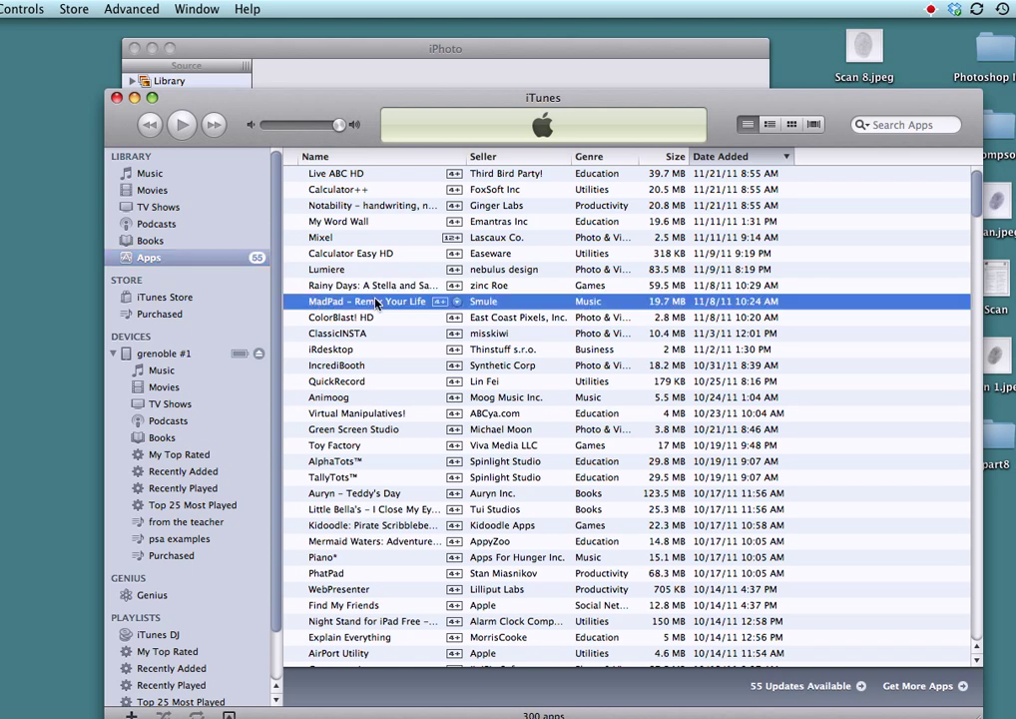
key("Delete")
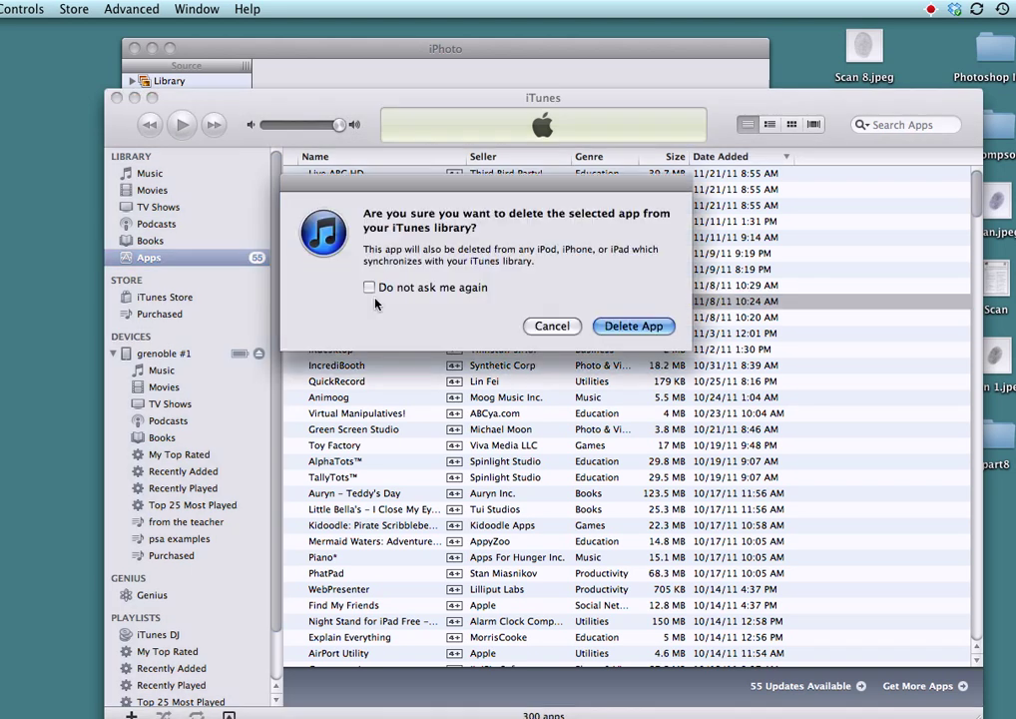
left_click(558, 327)
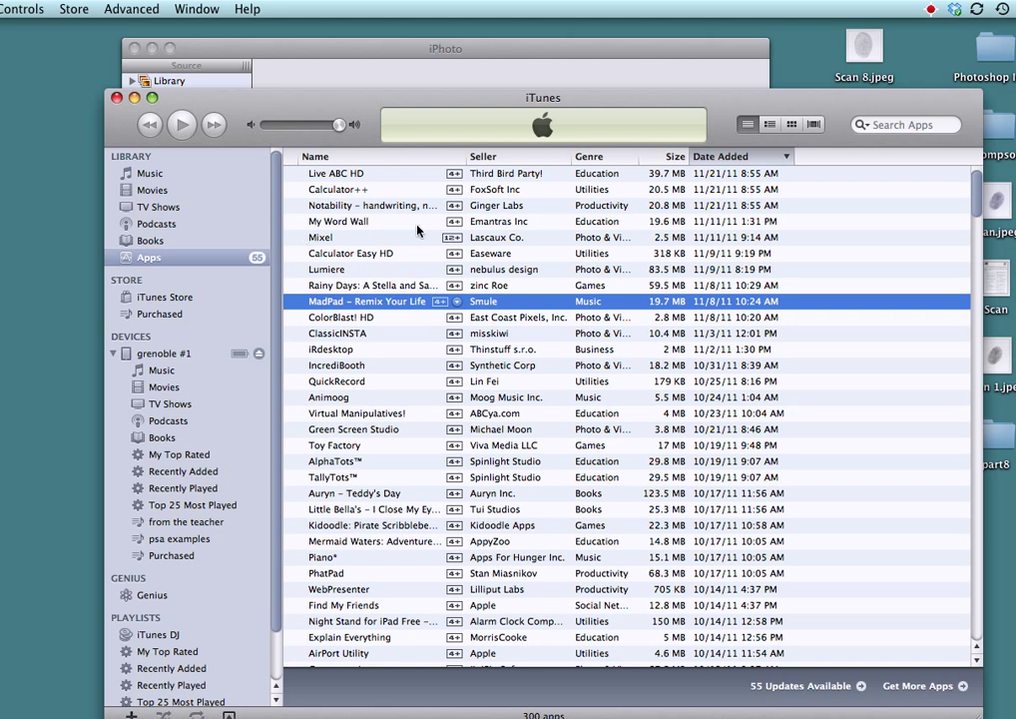
Limit grenoble #1's music sync to selected playlists, artists, albums and genres, and include the "from the teacher" playlist
left_click(157, 355)
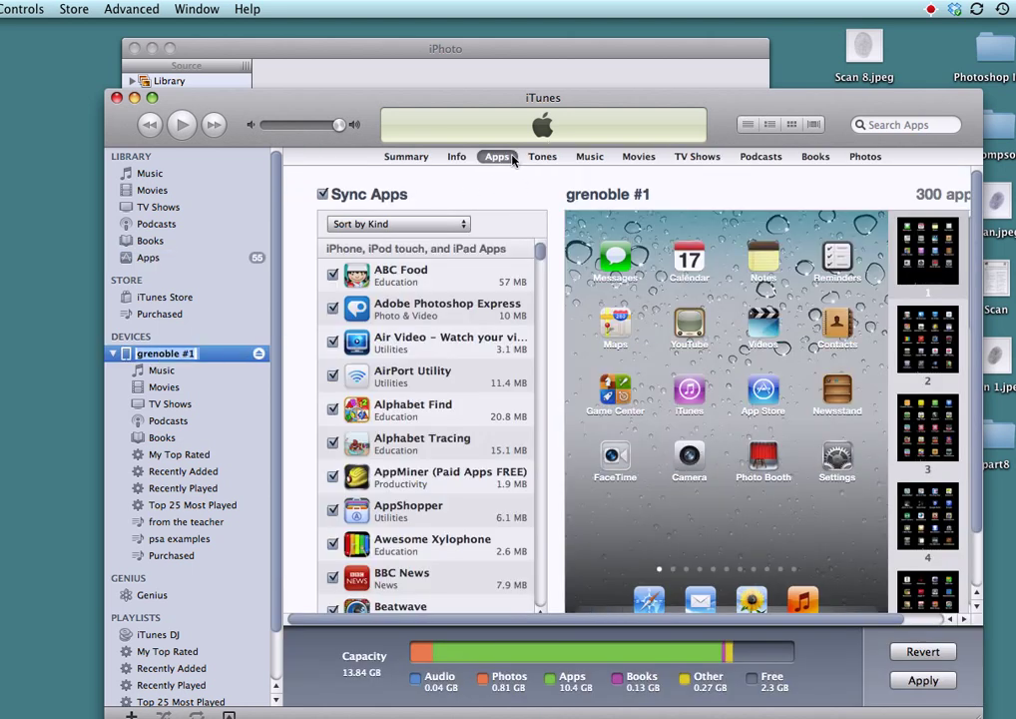
left_click(590, 157)
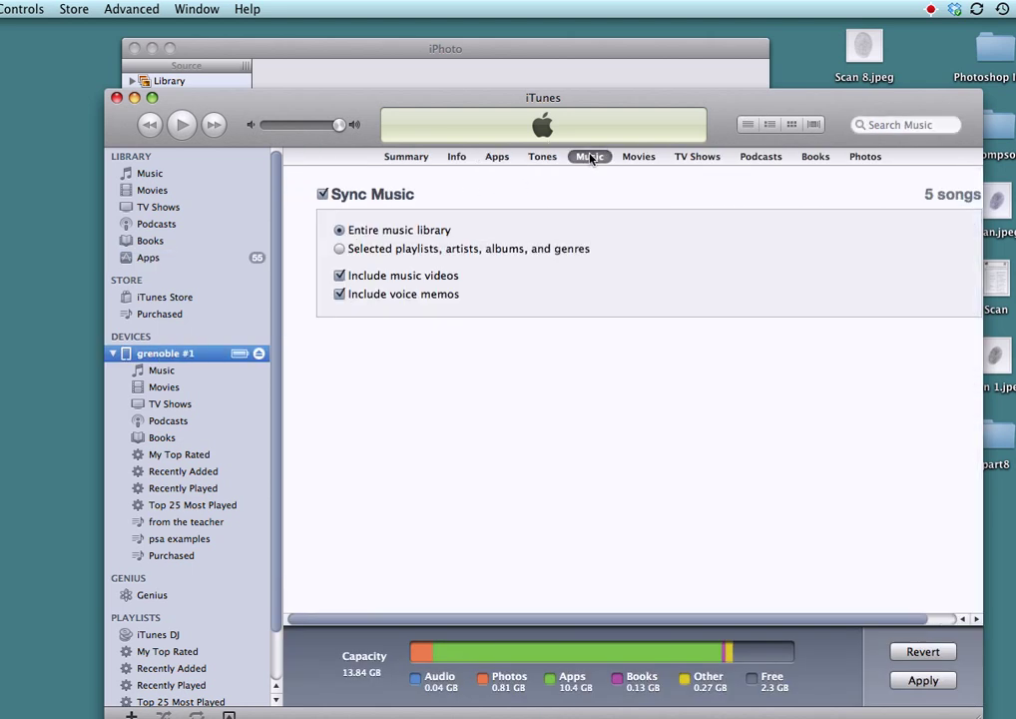
left_click(345, 248)
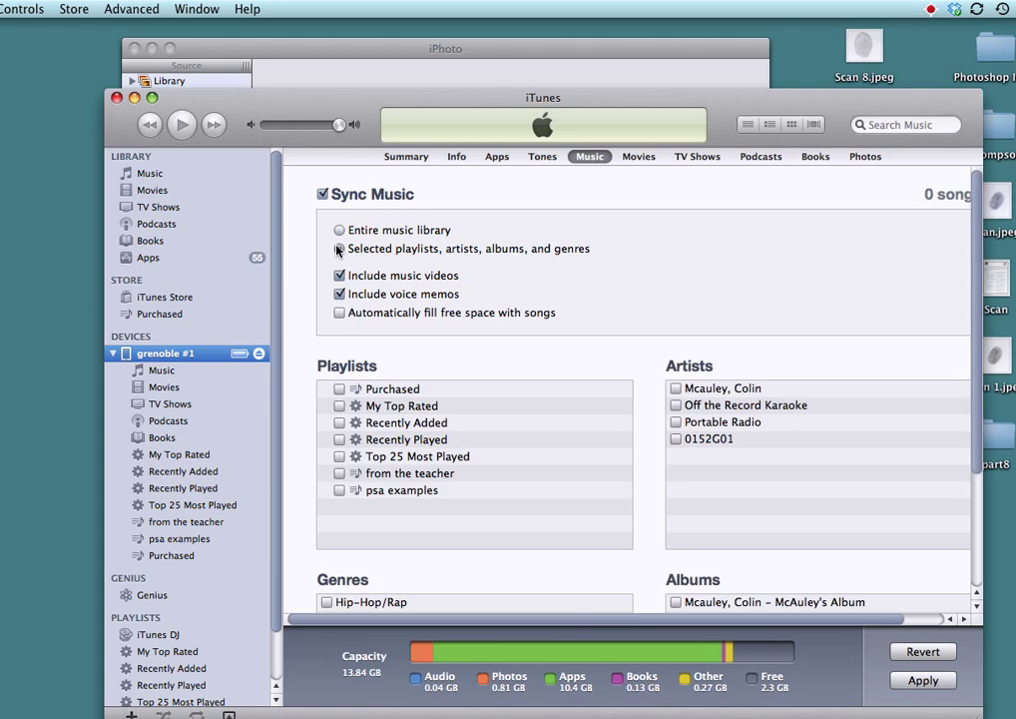
left_click(339, 473)
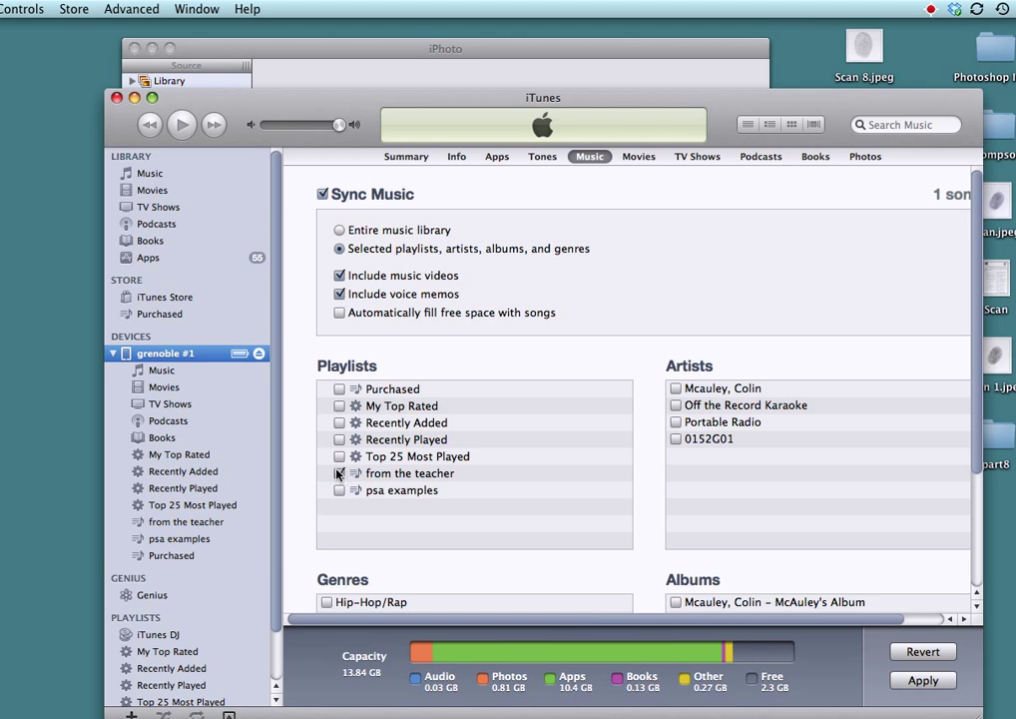
scroll(201, 581, "down", 3)
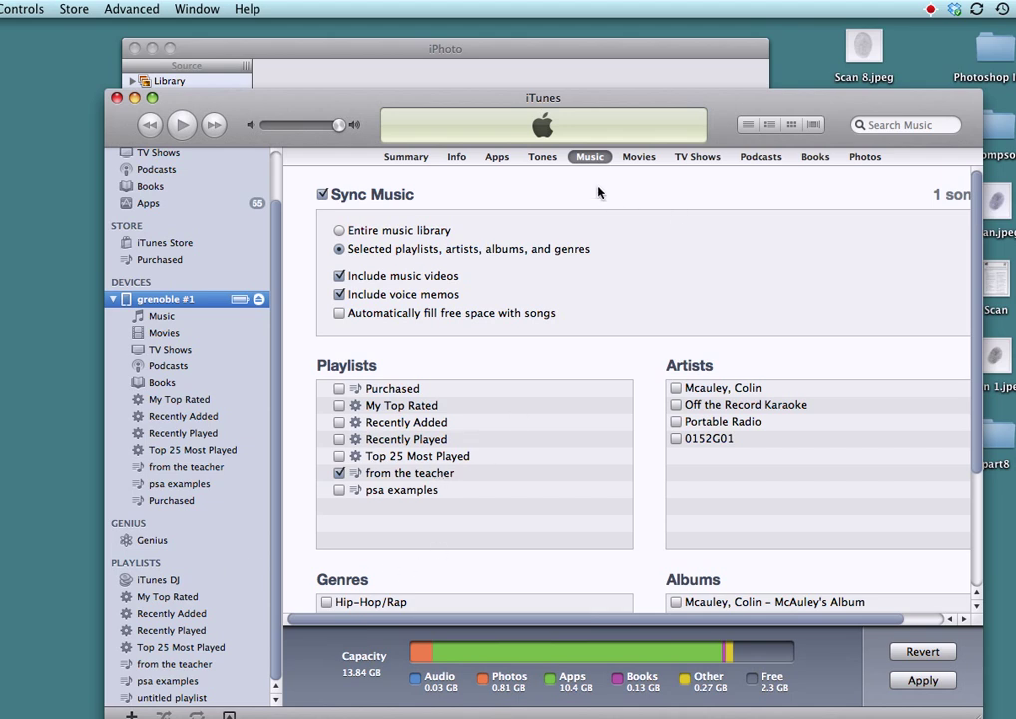
Limit the iPad's photo sync from iPhoto to selected albums and include only the "from the teacher" album
left_click(864, 158)
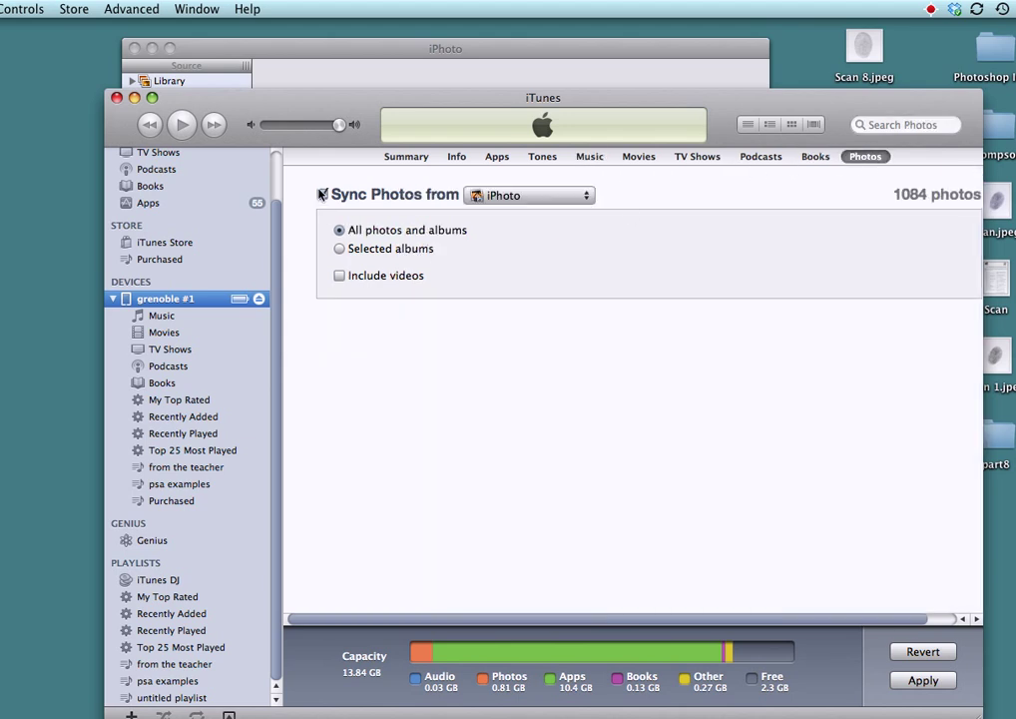
left_click(340, 250)
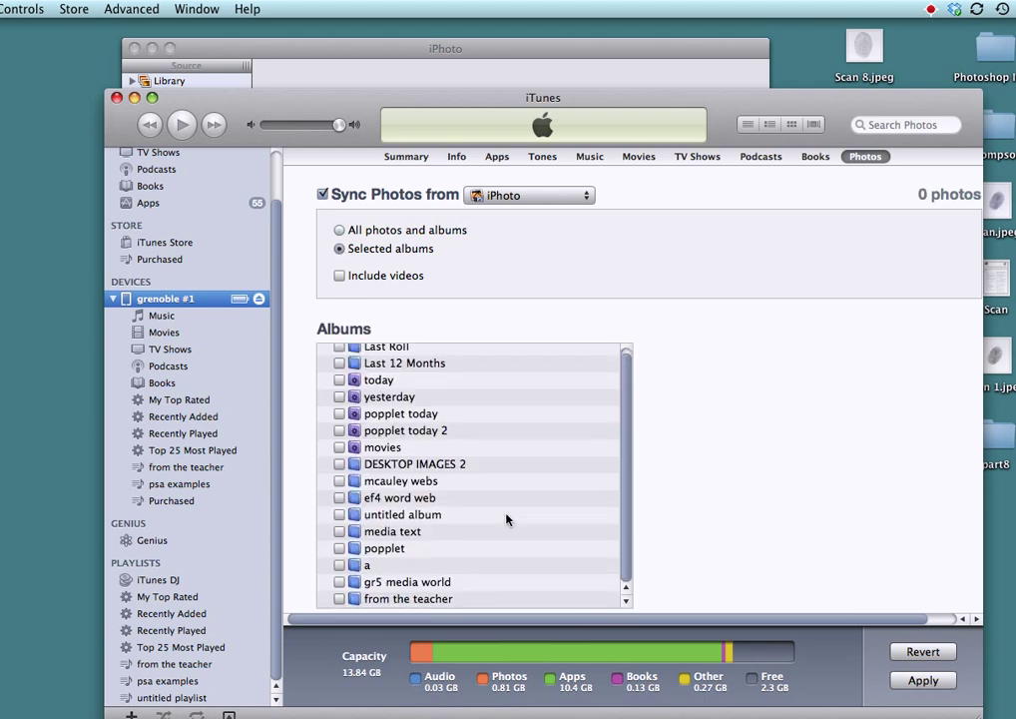
left_click(339, 599)
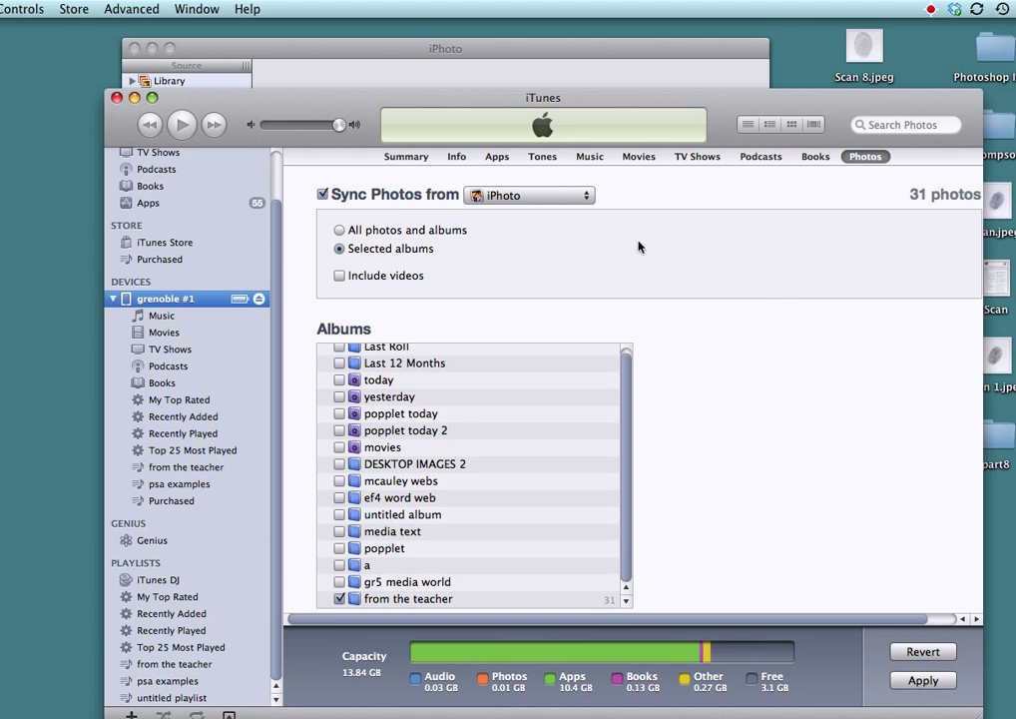
Turn on movie syncing for the iPad
left_click(639, 159)
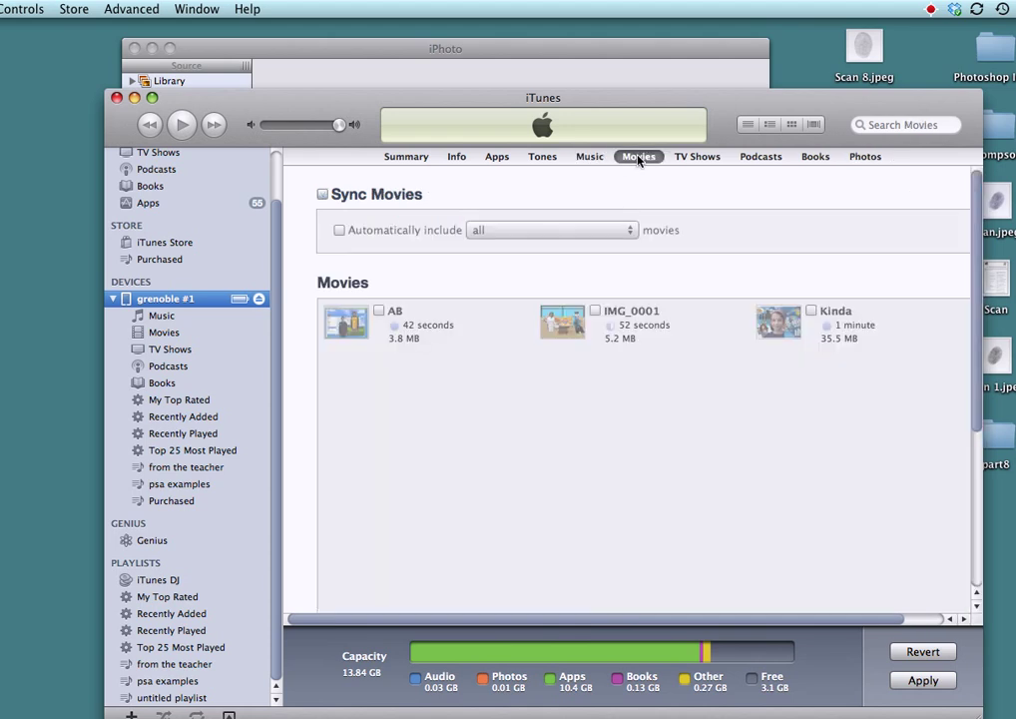
left_click(323, 193)
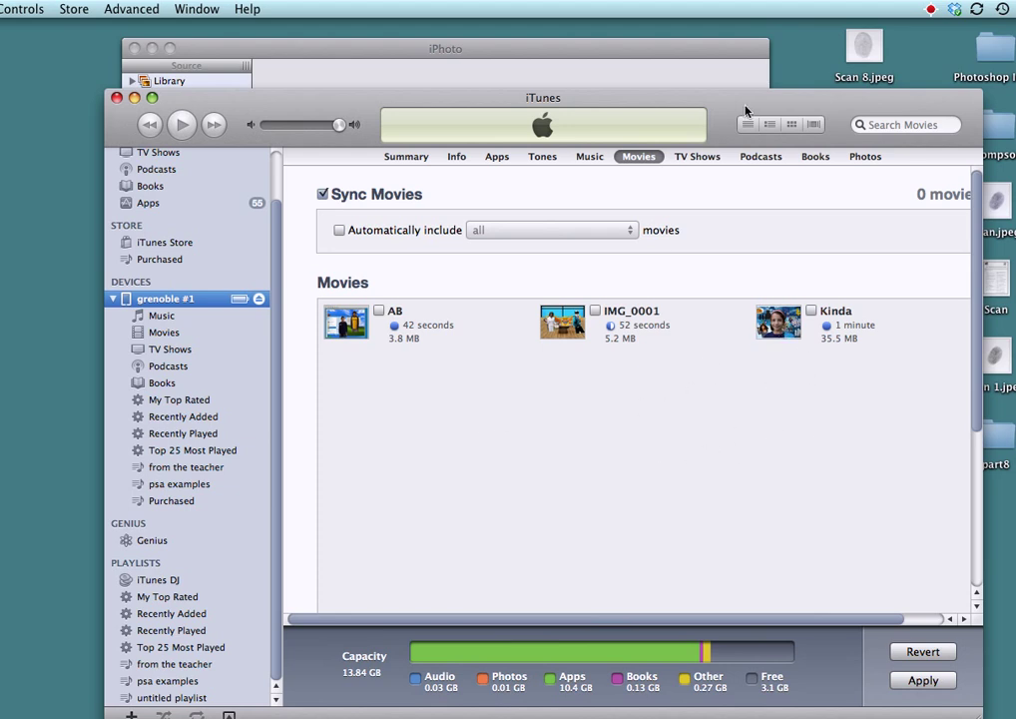
Review the iPad's podcast sync settings and open its book sync settings
left_click(767, 156)
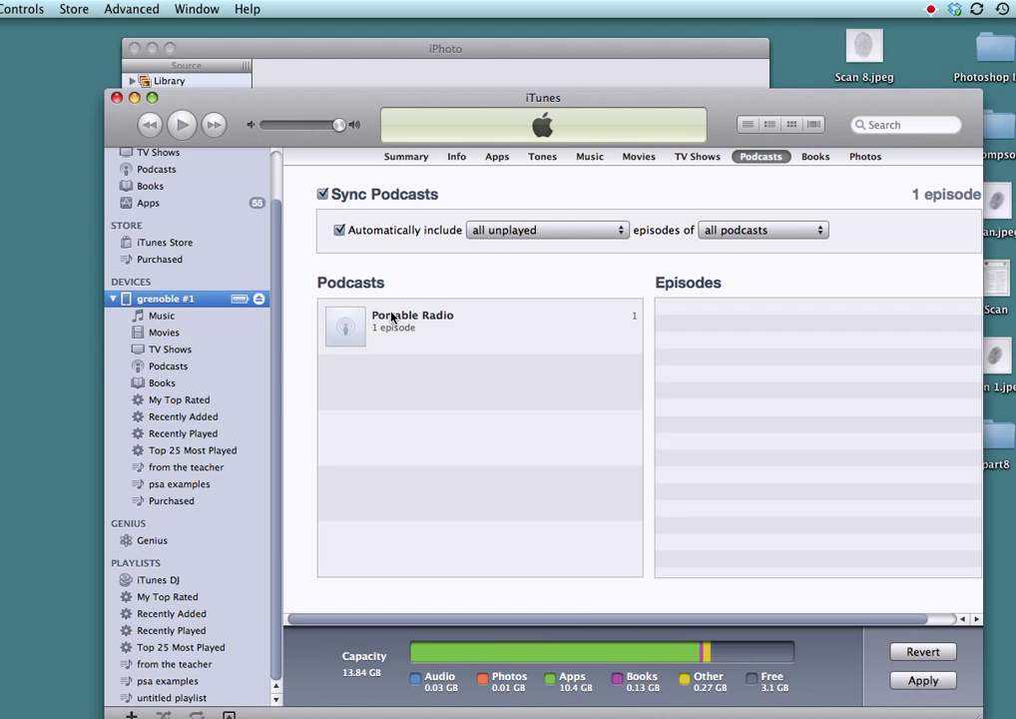
left_click(816, 157)
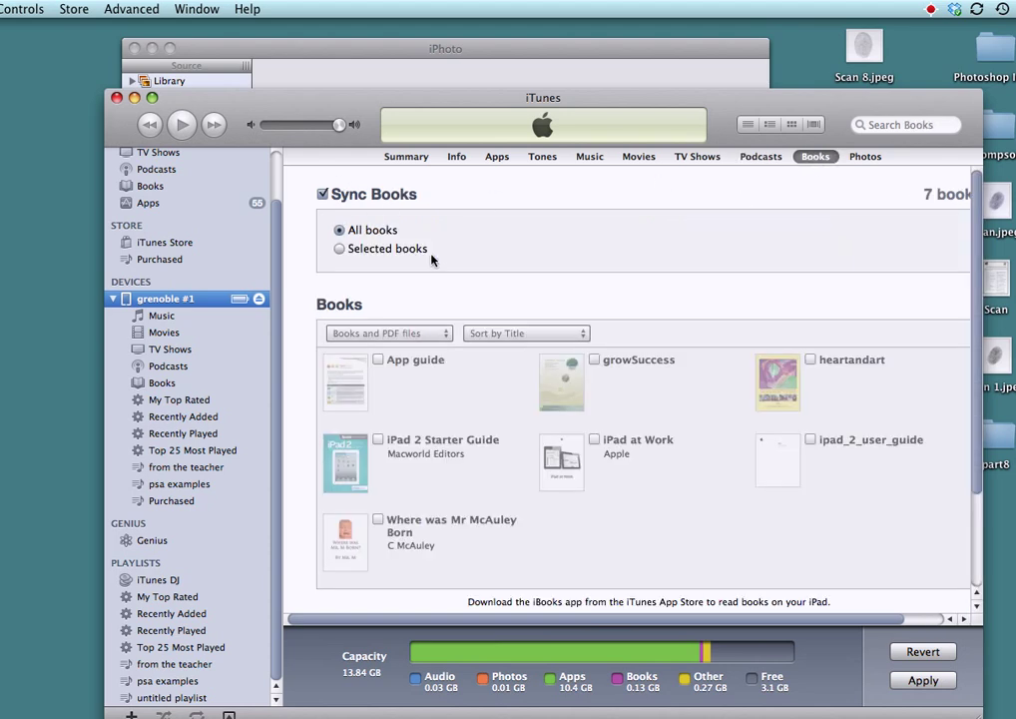